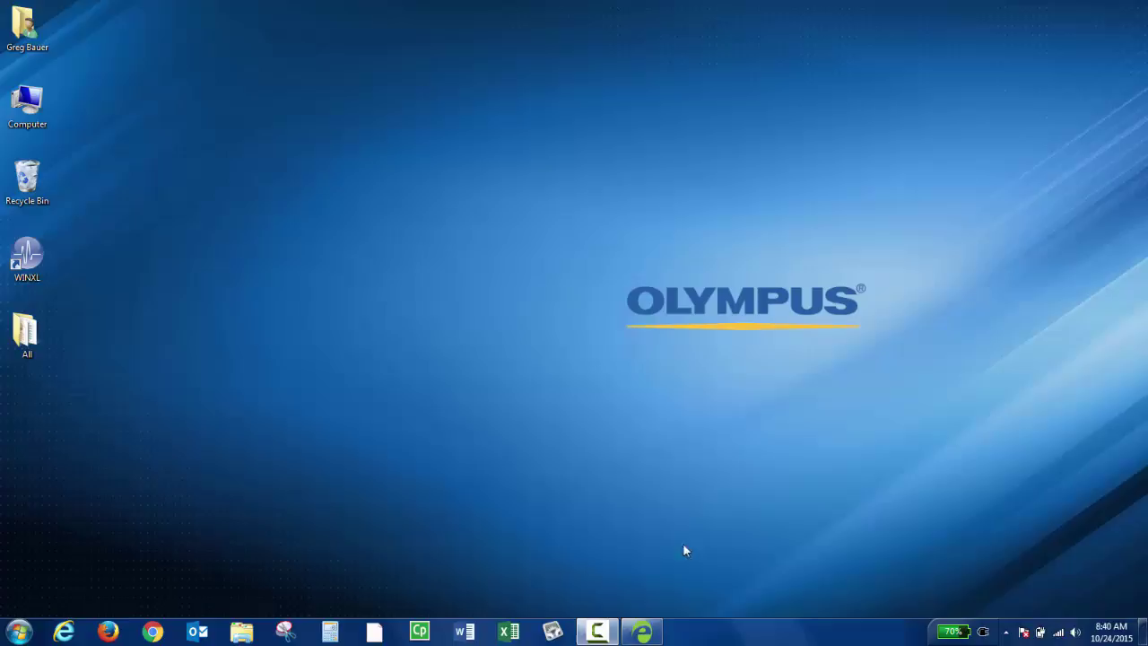
# Bring up the VGA2USB gauge capture briefly, then minimize it to reveal the desktop
pyautogui.click(642, 631)
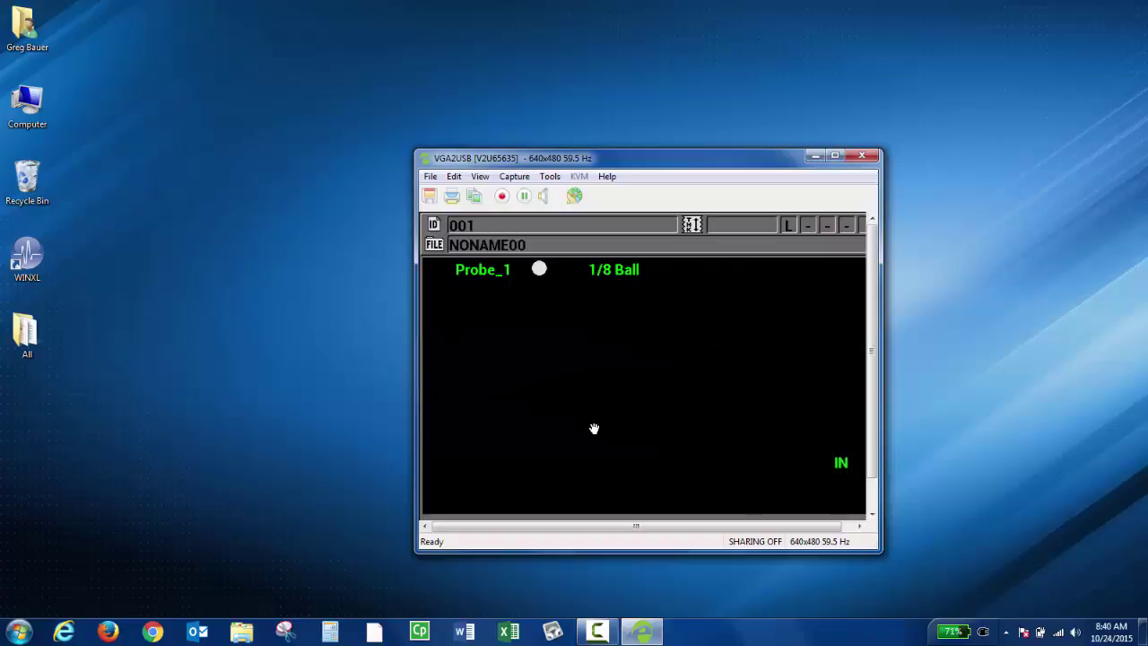
pyautogui.click(815, 157)
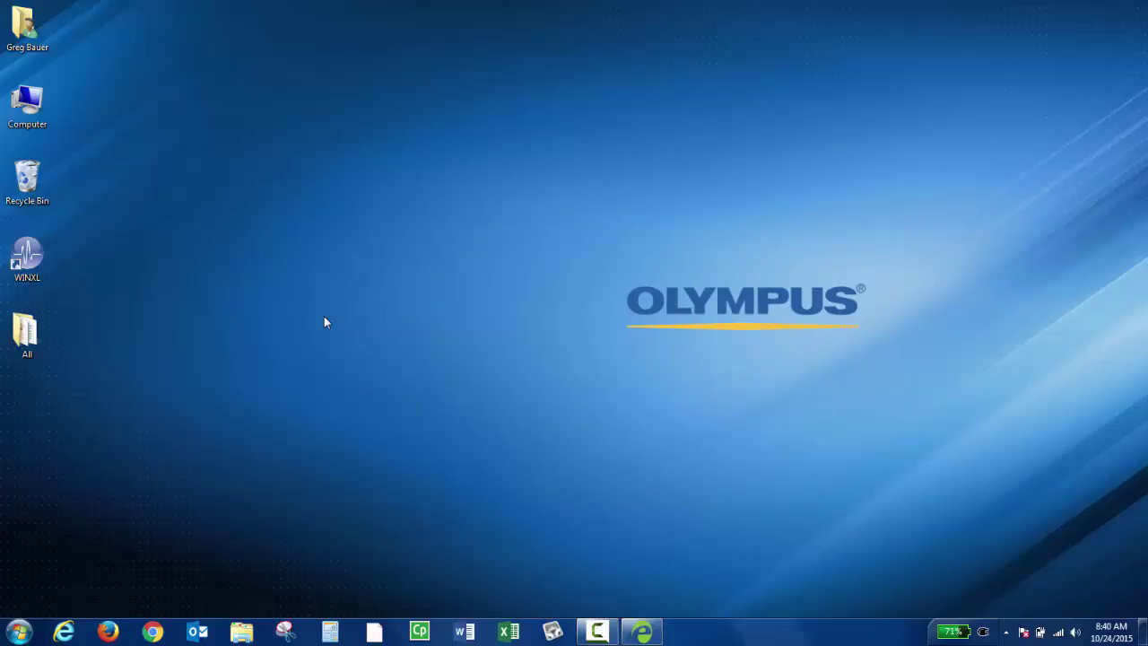
# Launch WinXL from the desktop icon and pick 8600 in the Gage menu, replacing 37DLPlus
pyautogui.doubleClick(39, 259)
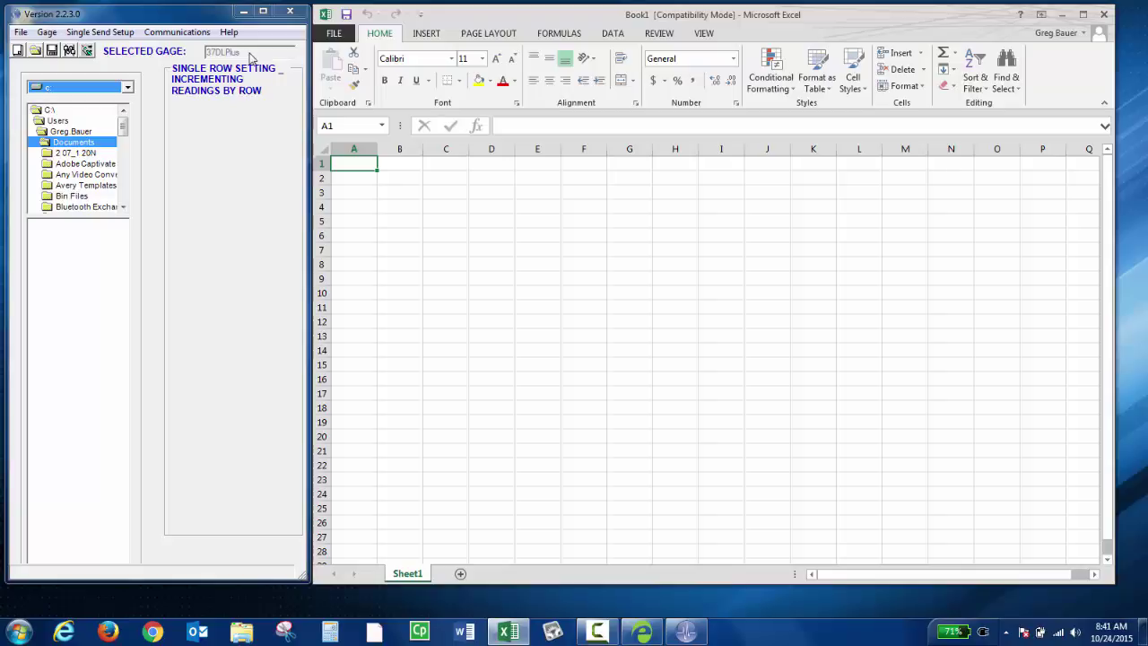
pyautogui.click(49, 34)
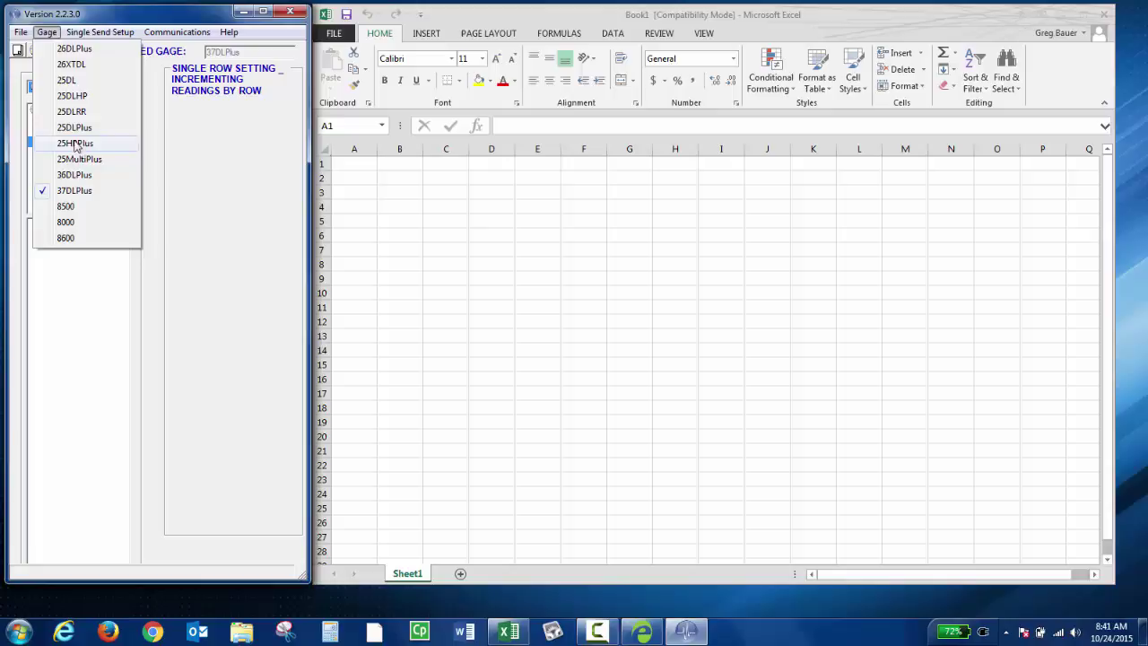
pyautogui.click(79, 239)
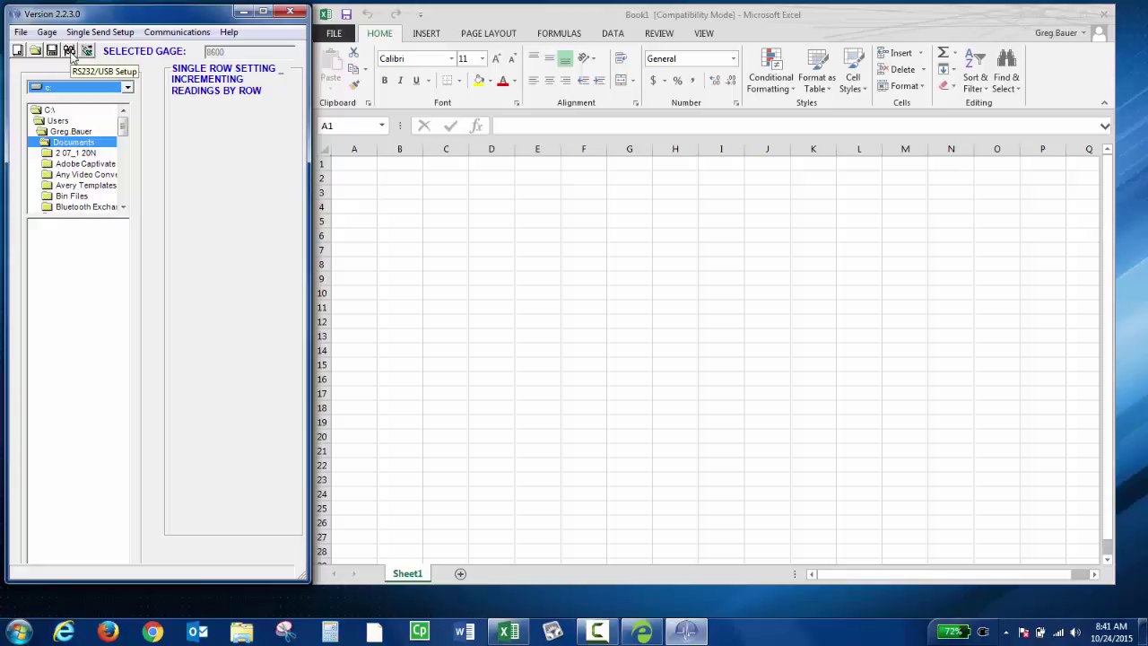
# Verify the RS232/USB Setup shows Magna-Mike 8600 on COM5 at 38400 baud and accept it
pyautogui.click(159, 34)
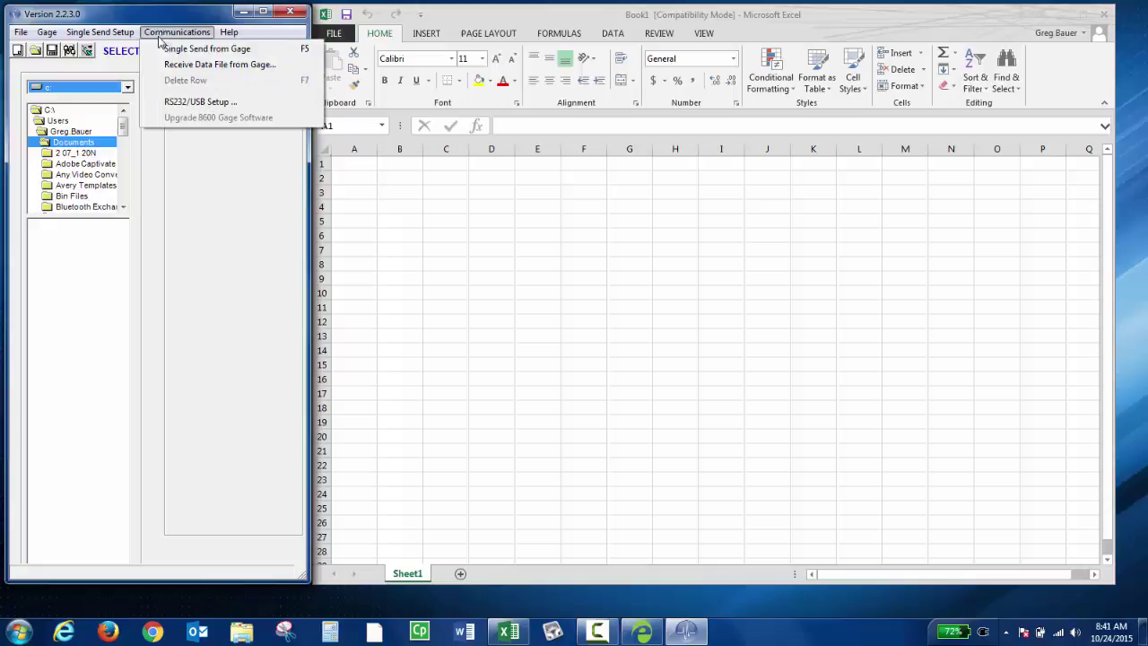
pyautogui.click(175, 103)
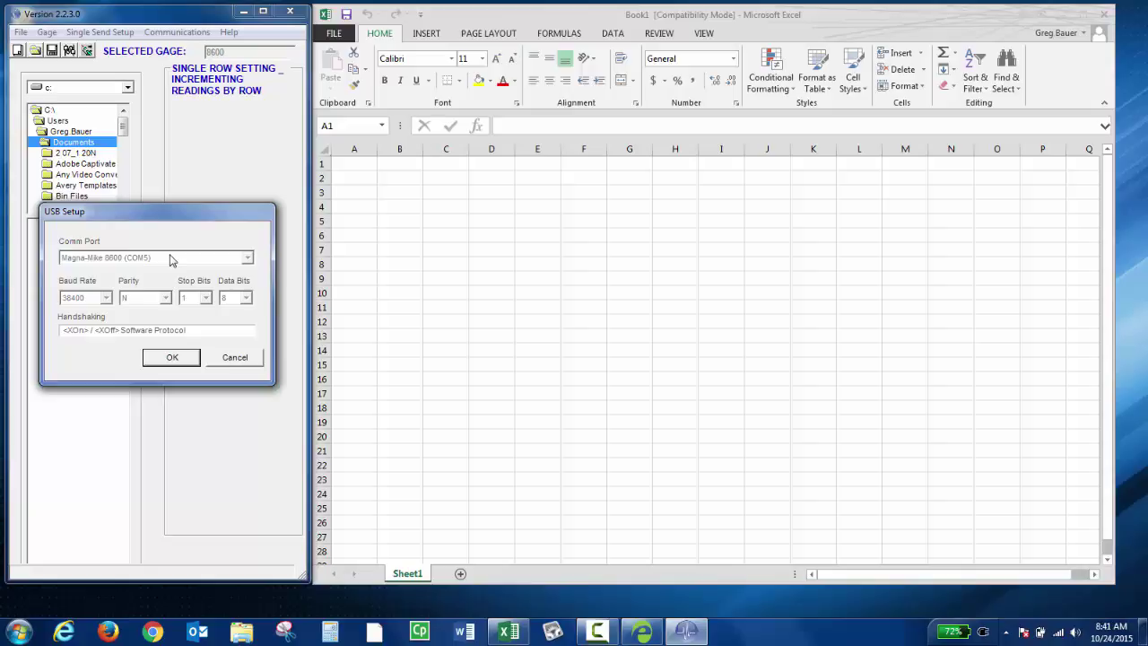
pyautogui.click(172, 358)
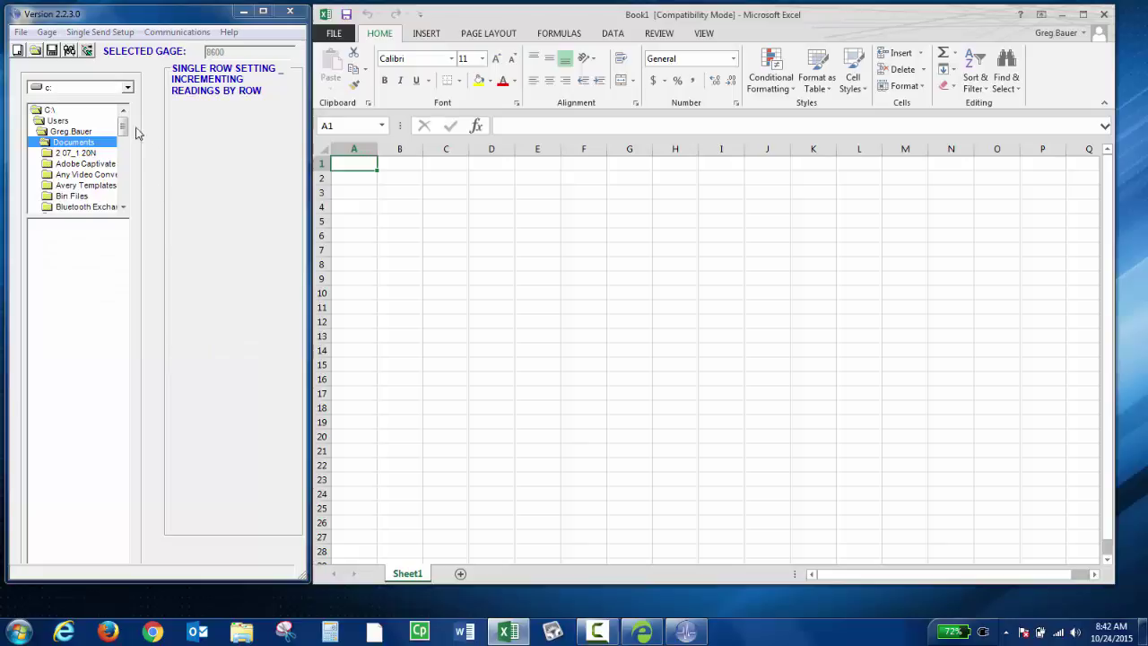
# Send six Single Send readings into A1–A6: two '-.---' entries, then four 0.074 values
pyautogui.click(87, 50)
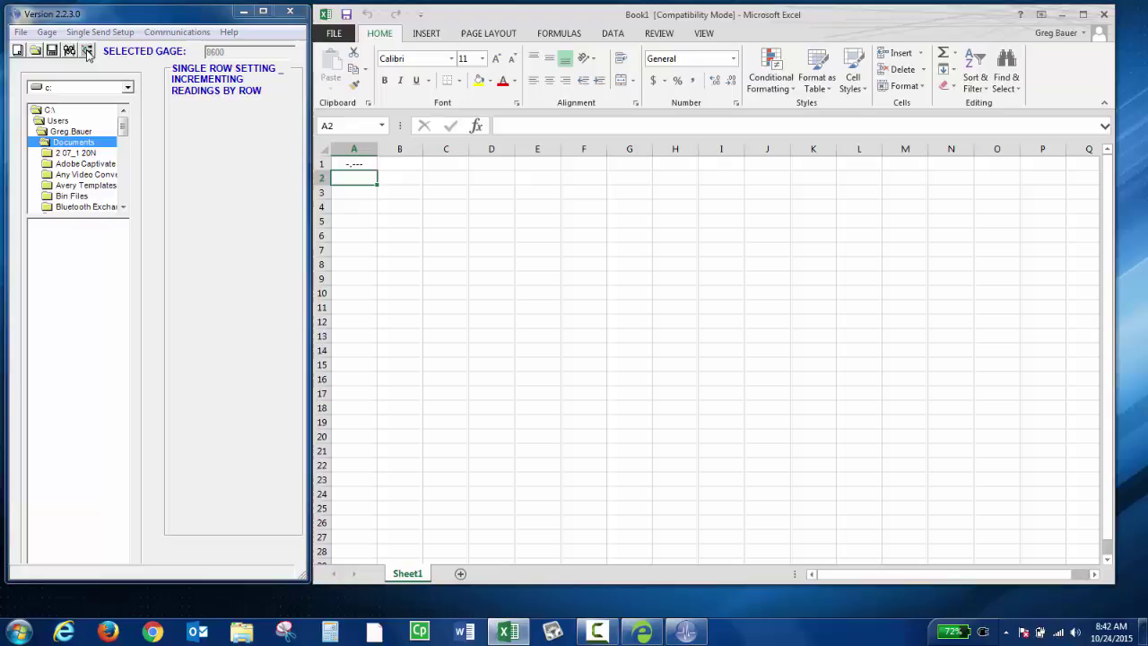
pyautogui.click(87, 50)
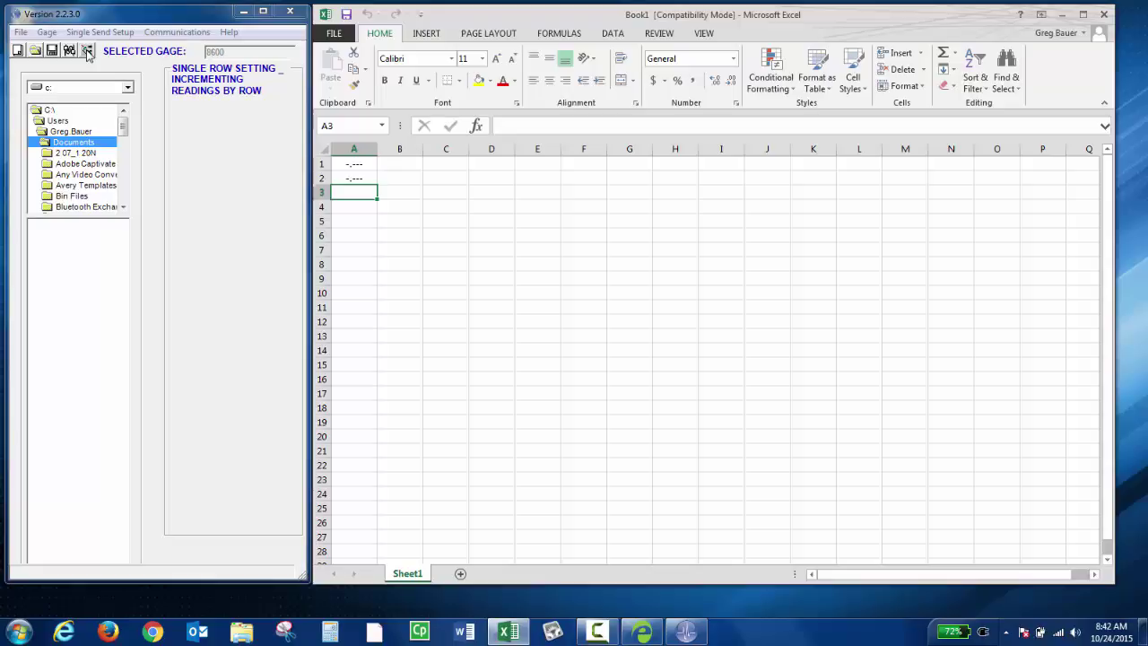
pyautogui.click(87, 51)
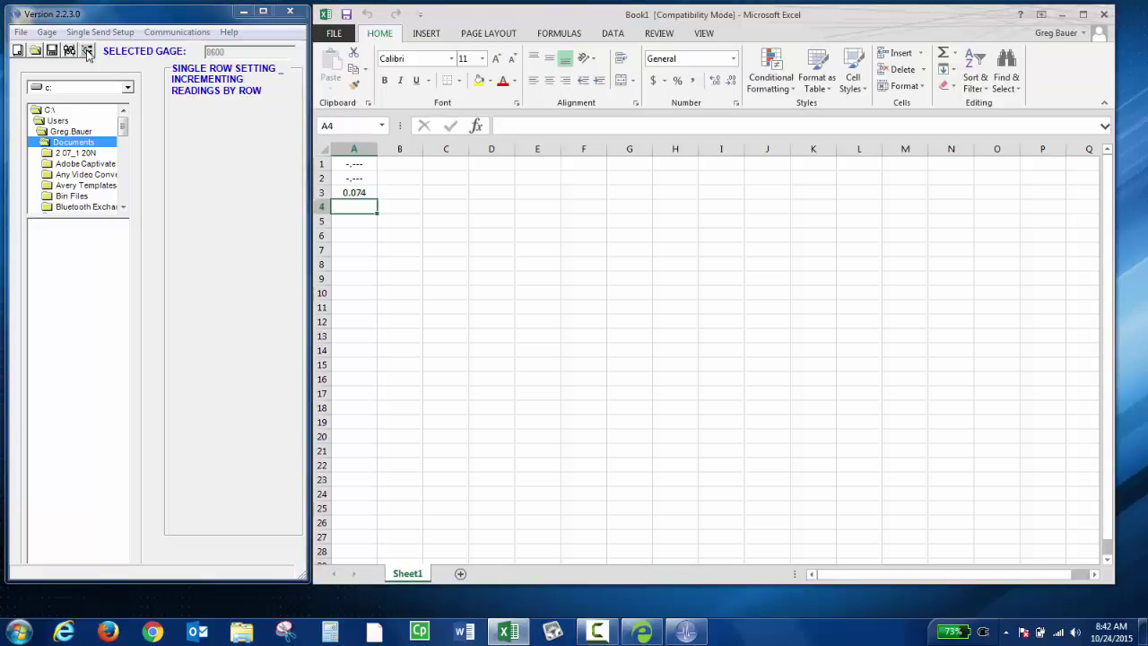
pyautogui.click(87, 51)
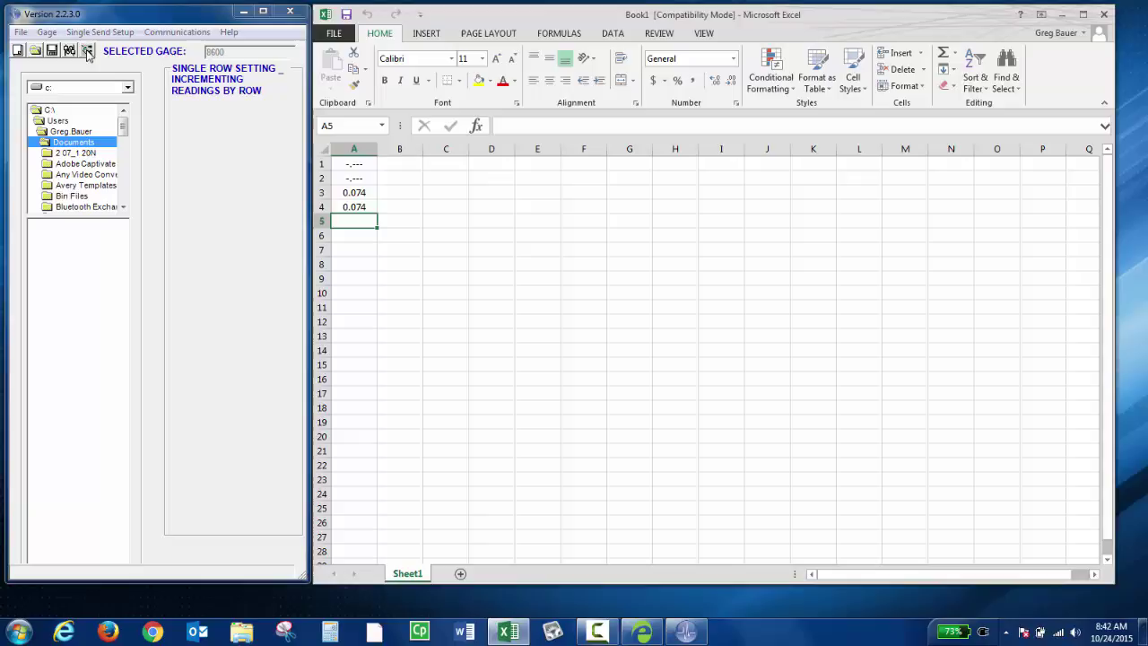
pyautogui.click(87, 51)
pyautogui.click(87, 51)
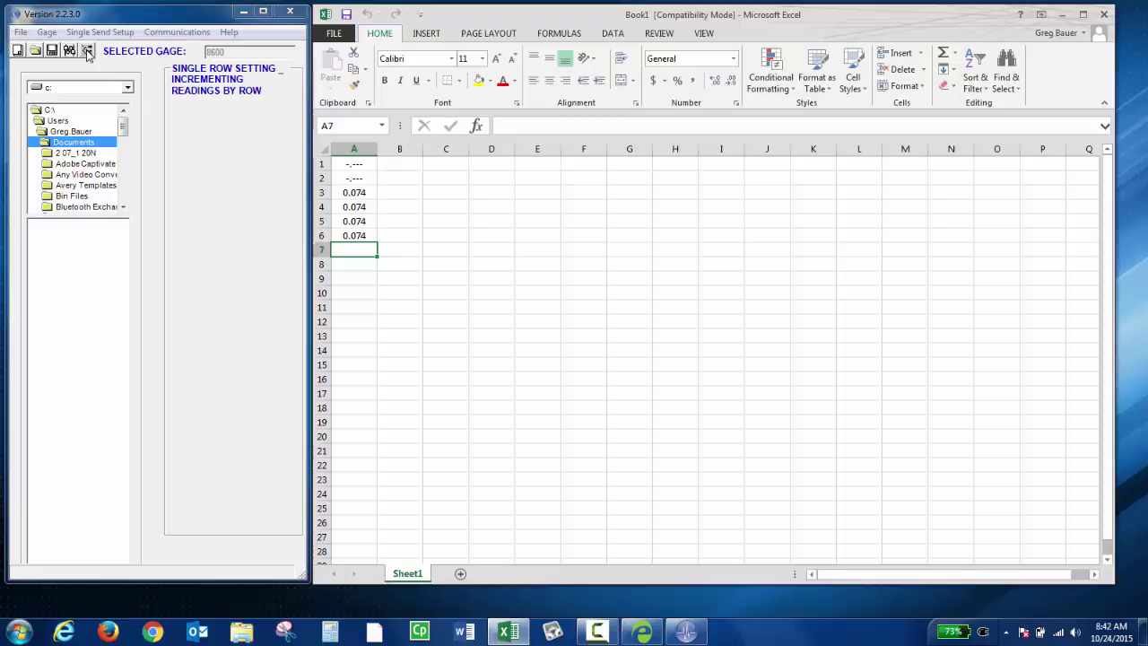
# Close Excel, answering No to saving the readings, then close the WinXL window
pyautogui.click(290, 14)
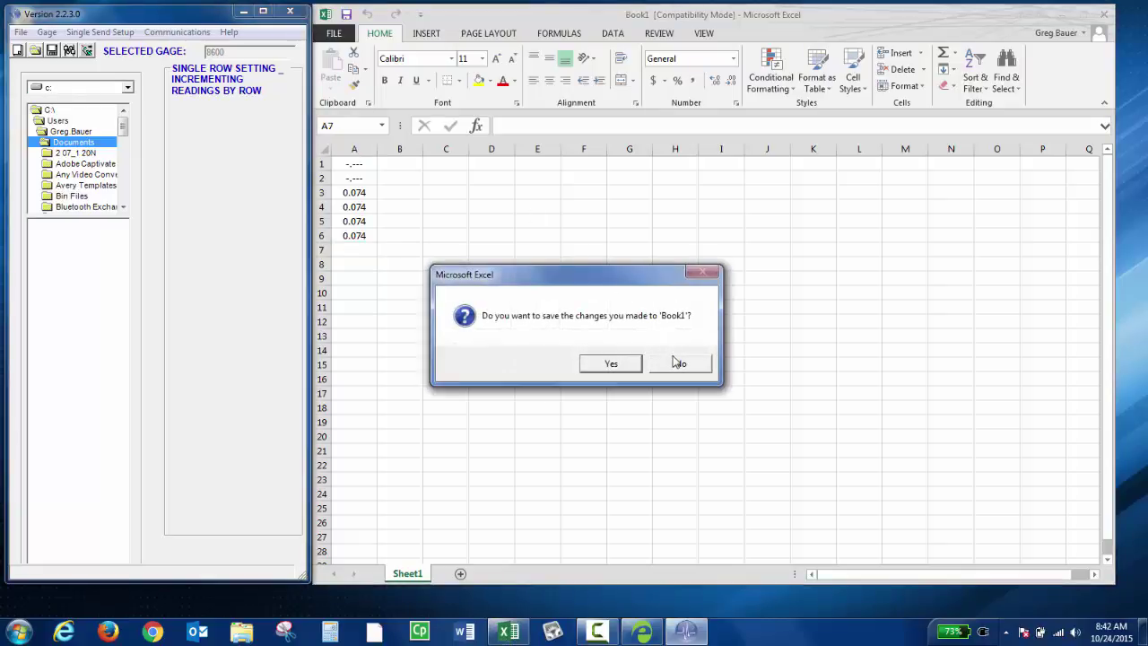
pyautogui.click(675, 362)
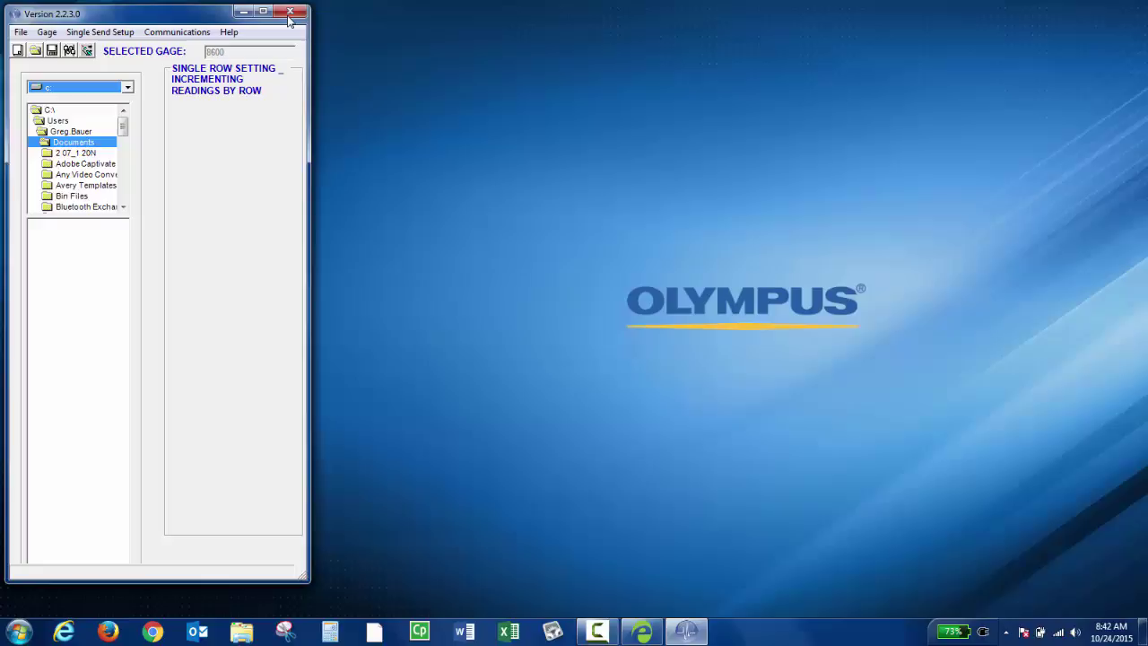
pyautogui.click(288, 13)
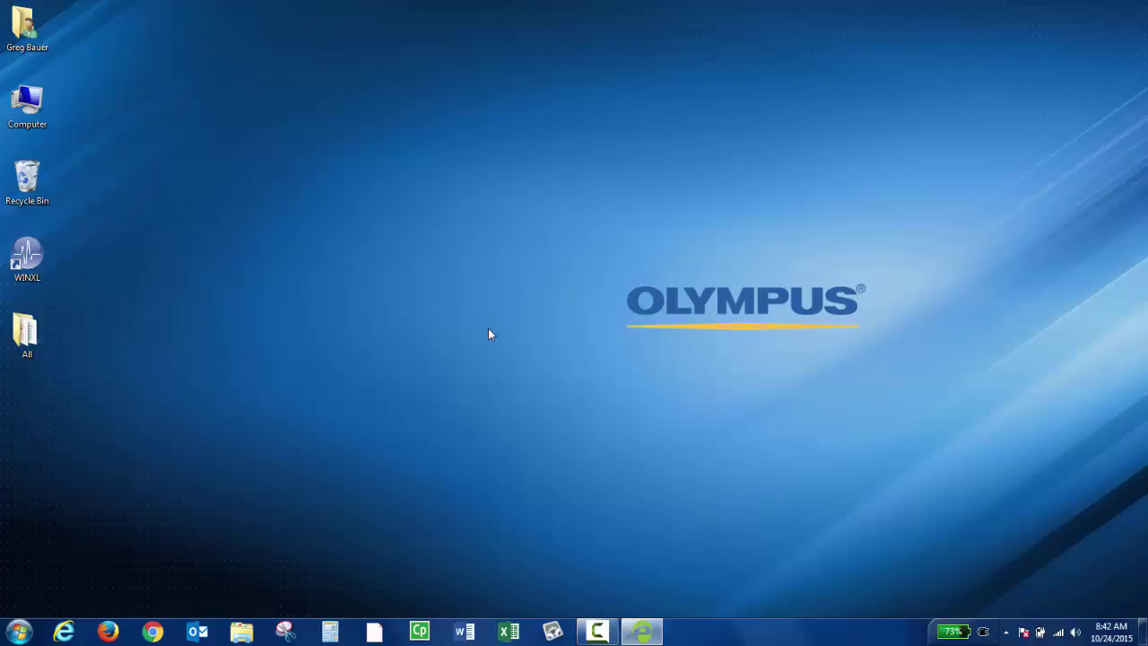
# Restore the VGA2USB window from the taskbar, showing the Probe_1, 1/8 Ball reading of 0.075 IN
pyautogui.click(644, 635)
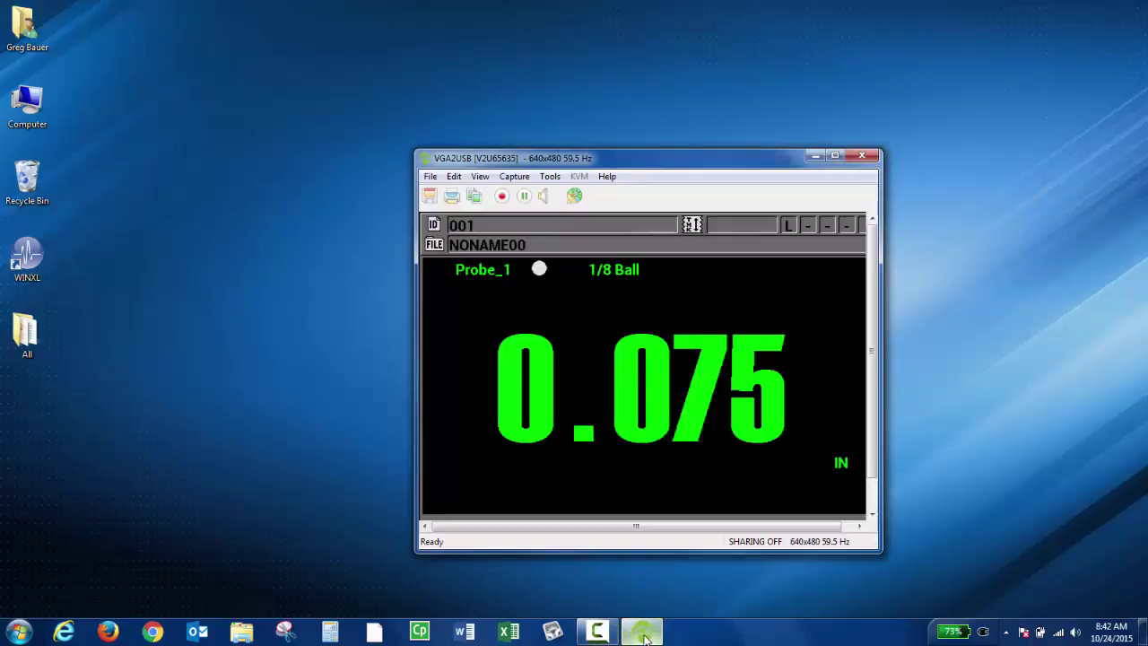